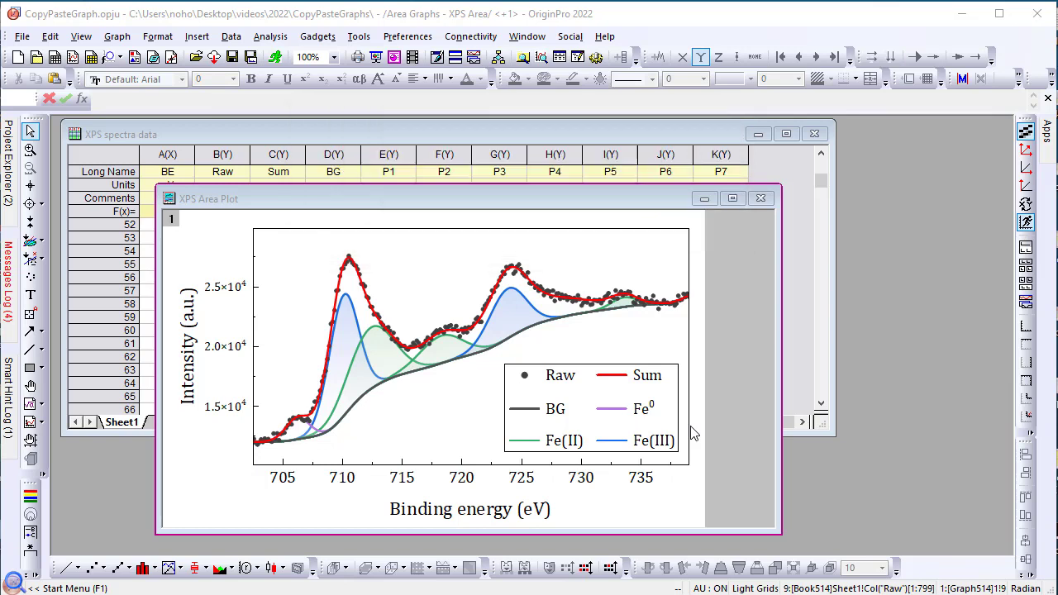
Open the Copy Graph as Image dialog for the XPS area plot from its mini toolbar.
click(51, 38)
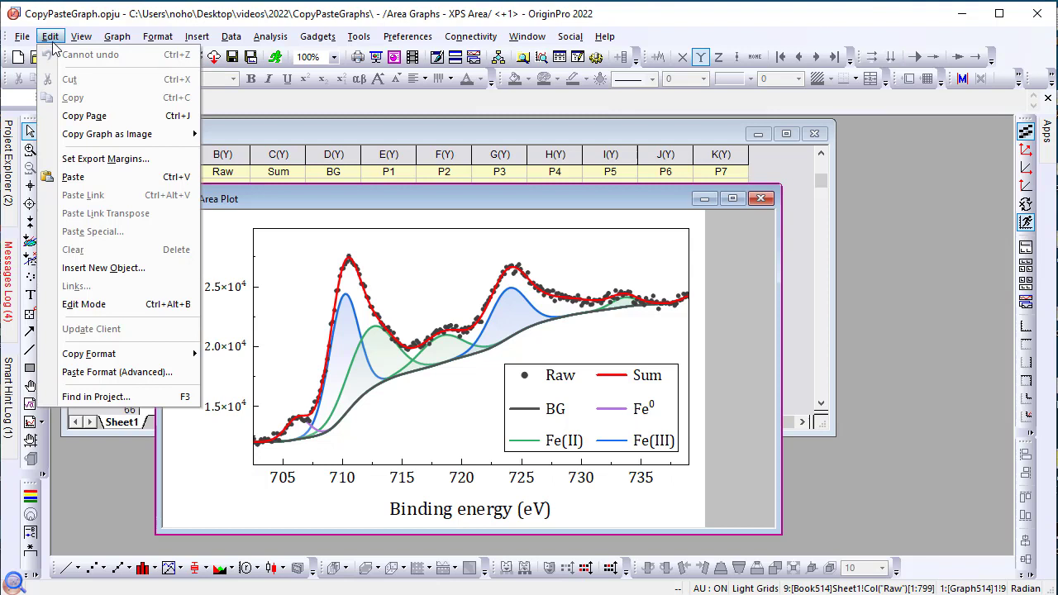
mouse_move(78, 137)
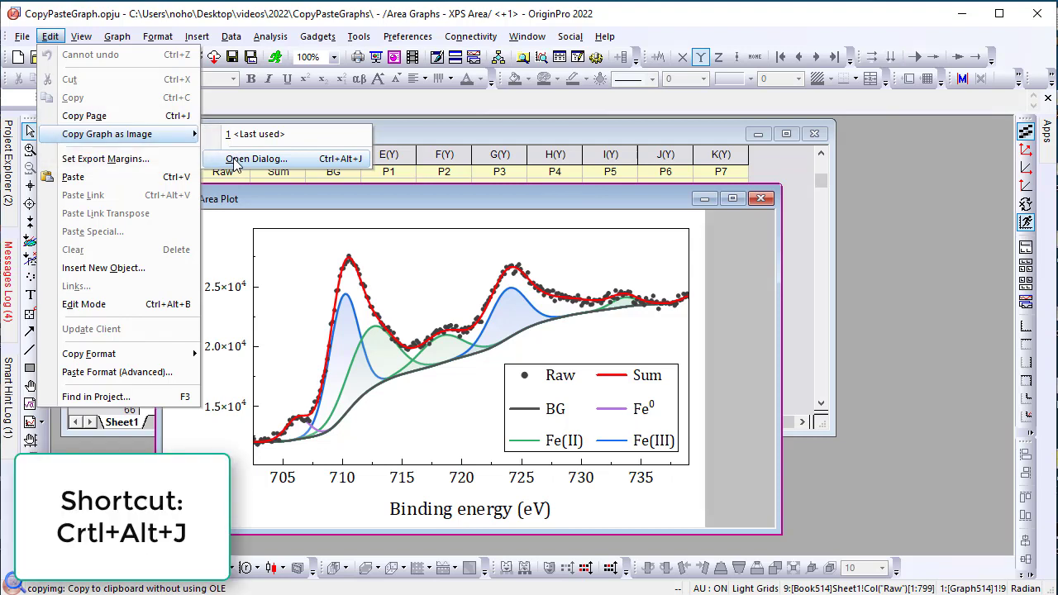
click(710, 226)
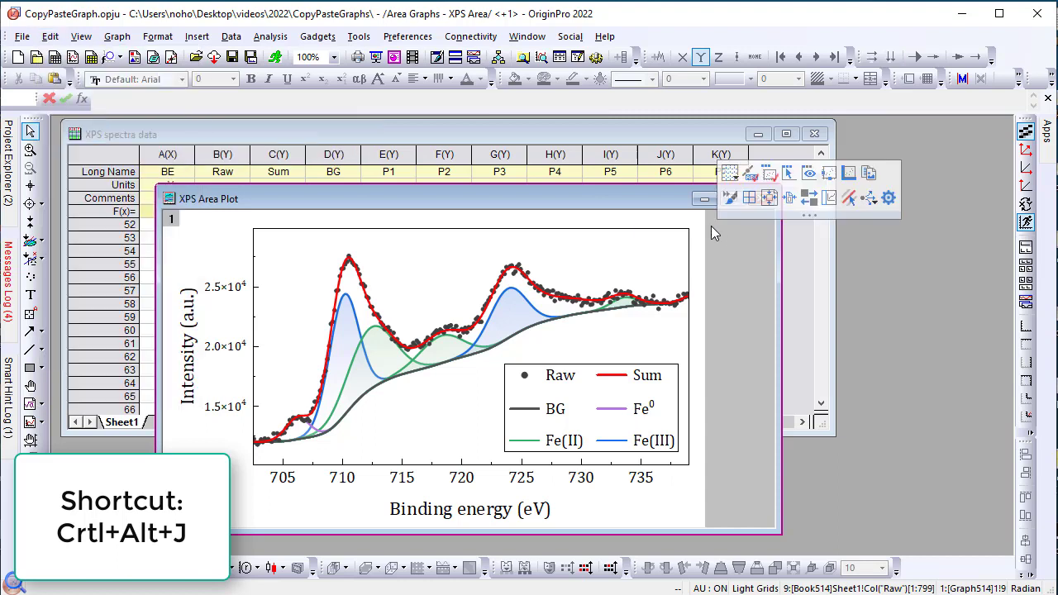
click(869, 174)
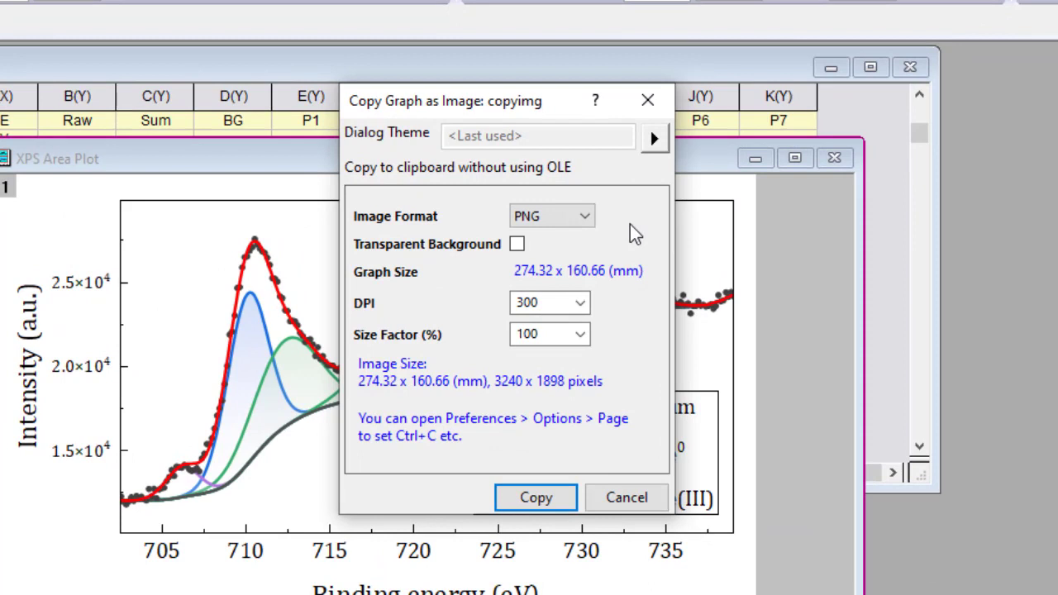
Copy the graph as a PNG image at 300 DPI and 100% size factor.
click(584, 224)
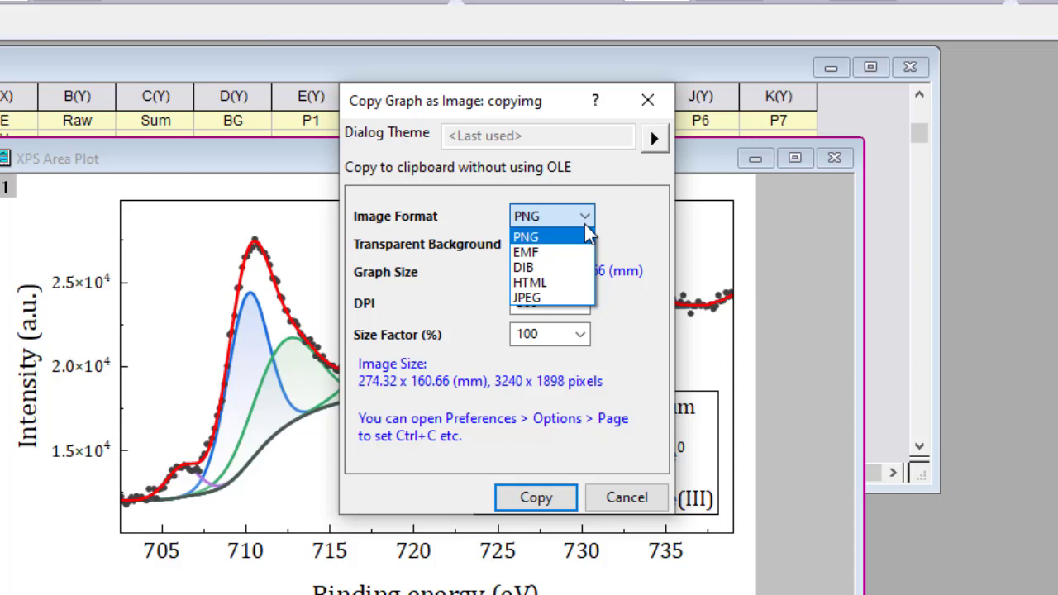
click(584, 225)
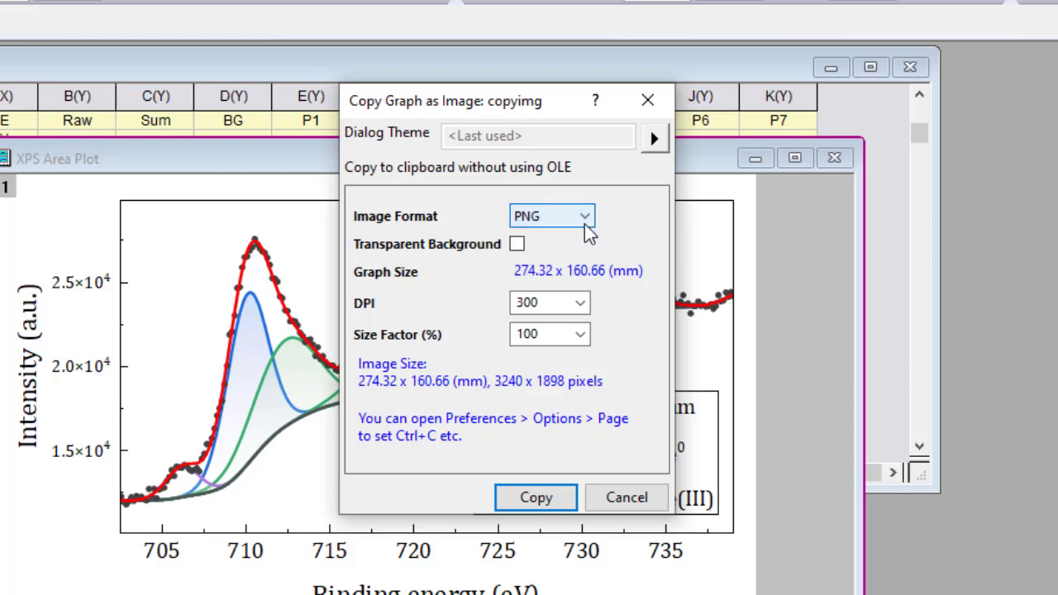
click(584, 226)
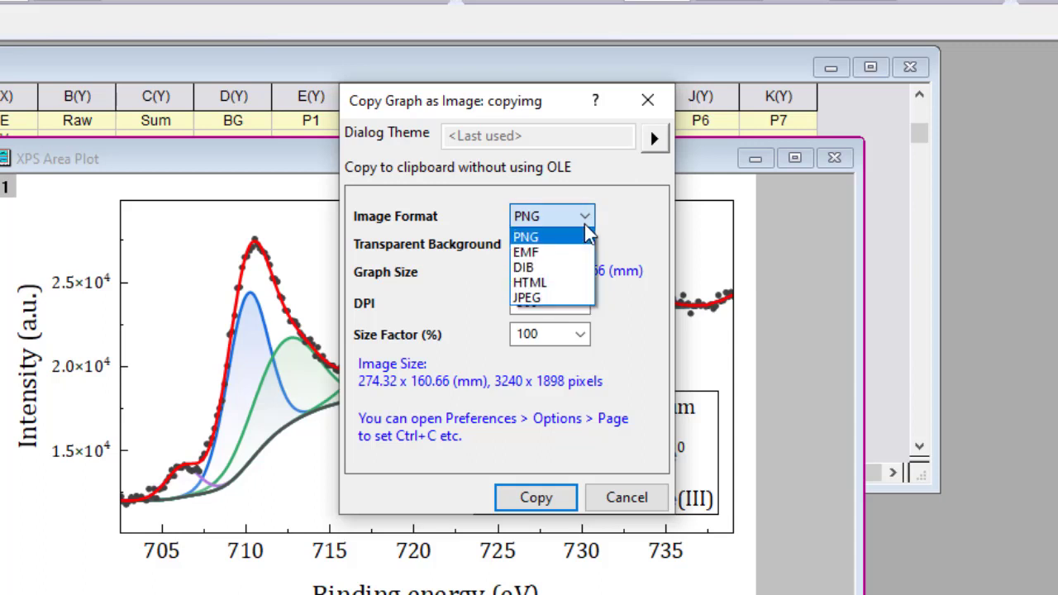
click(584, 225)
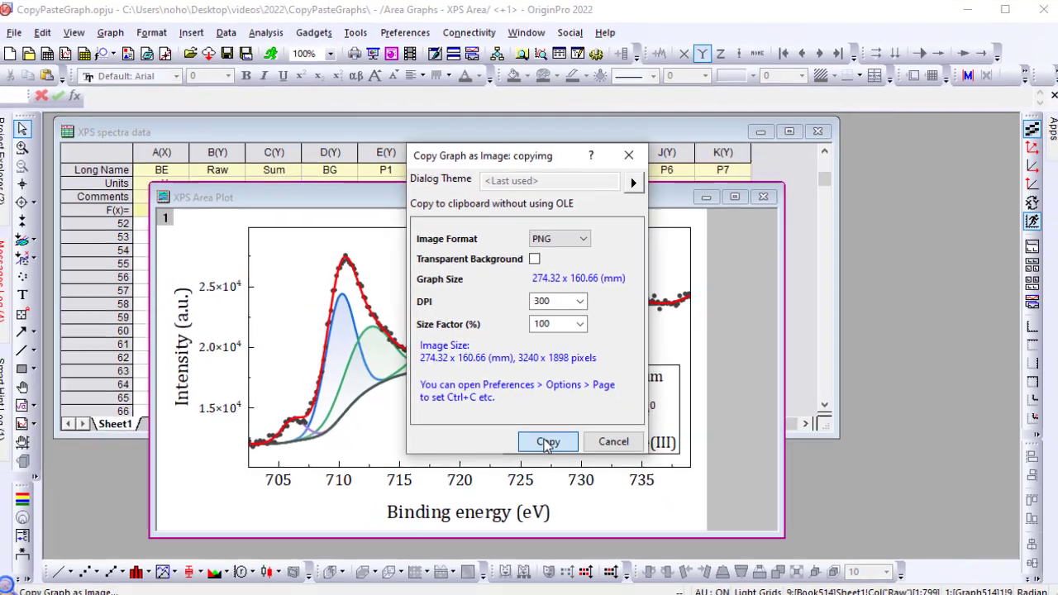
click(537, 486)
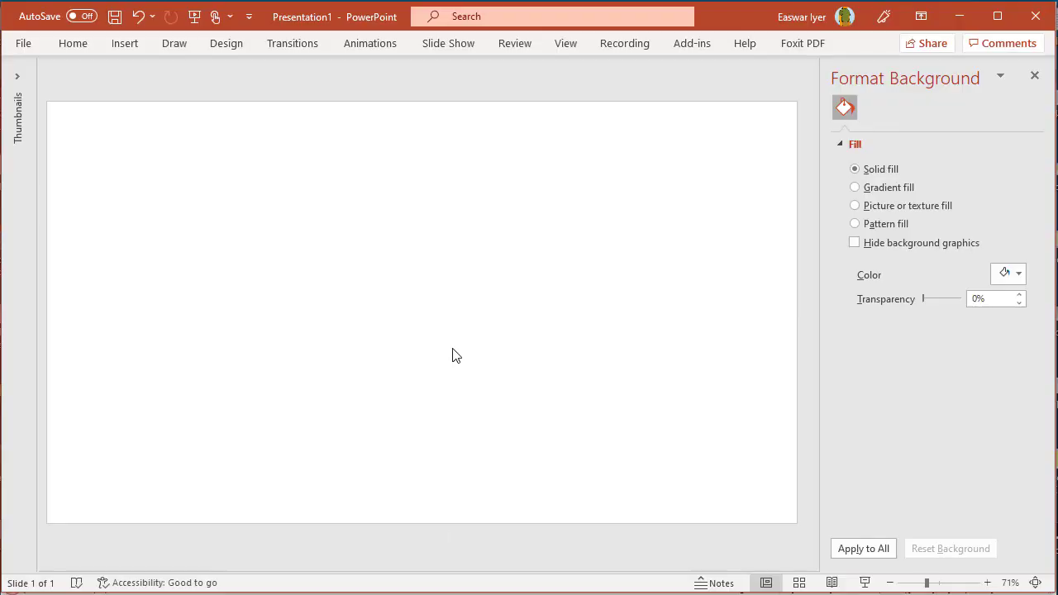
Paste the plot image onto the blank PowerPoint slide and view its Size & Properties.
key(ctrl+v)
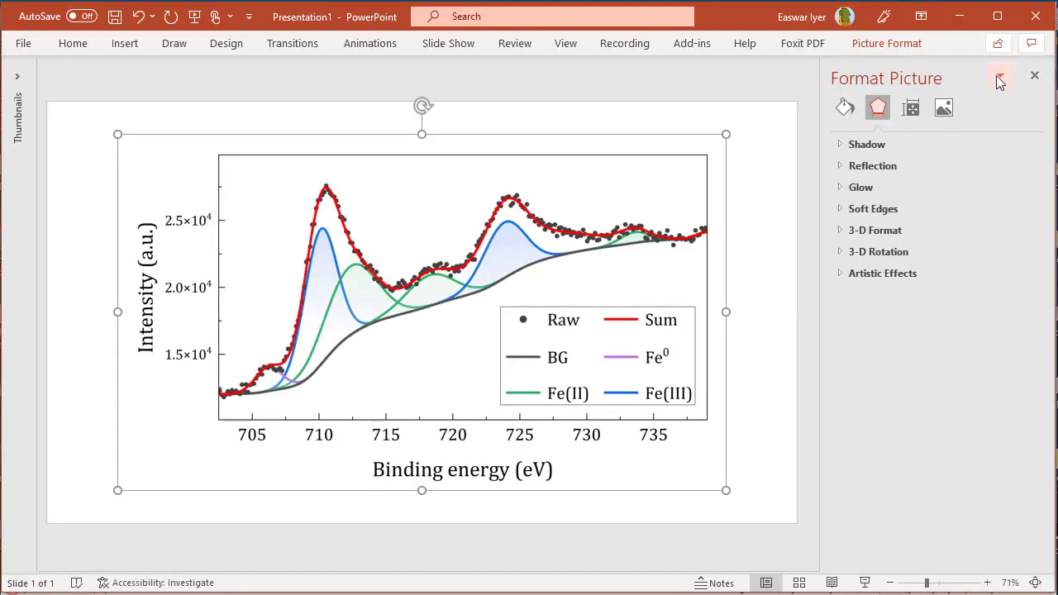
click(910, 108)
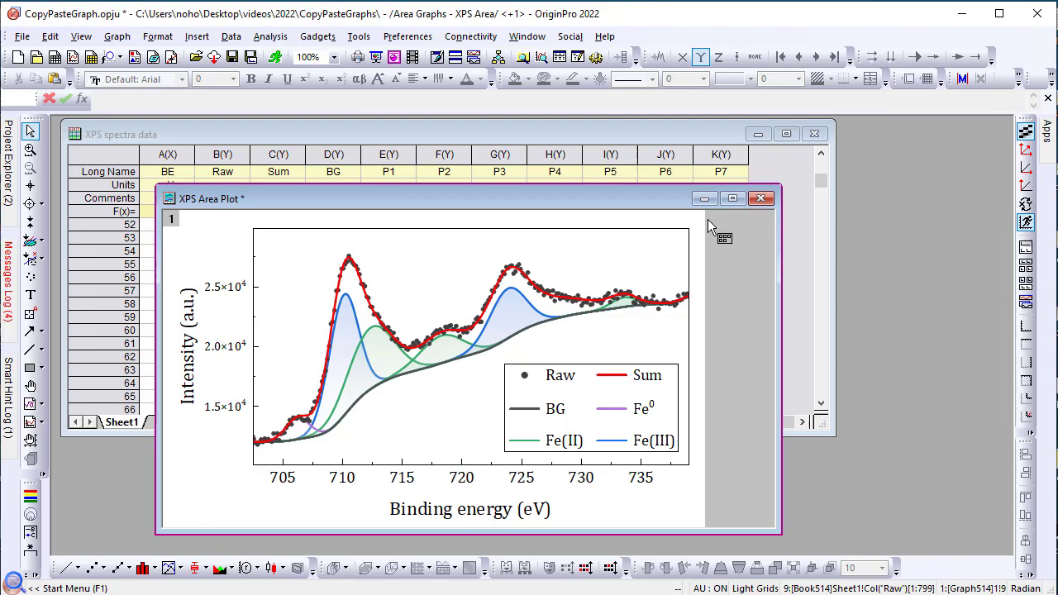
Reopen the Copy Graph as Image dialog and set the size factor to 20%.
click(708, 219)
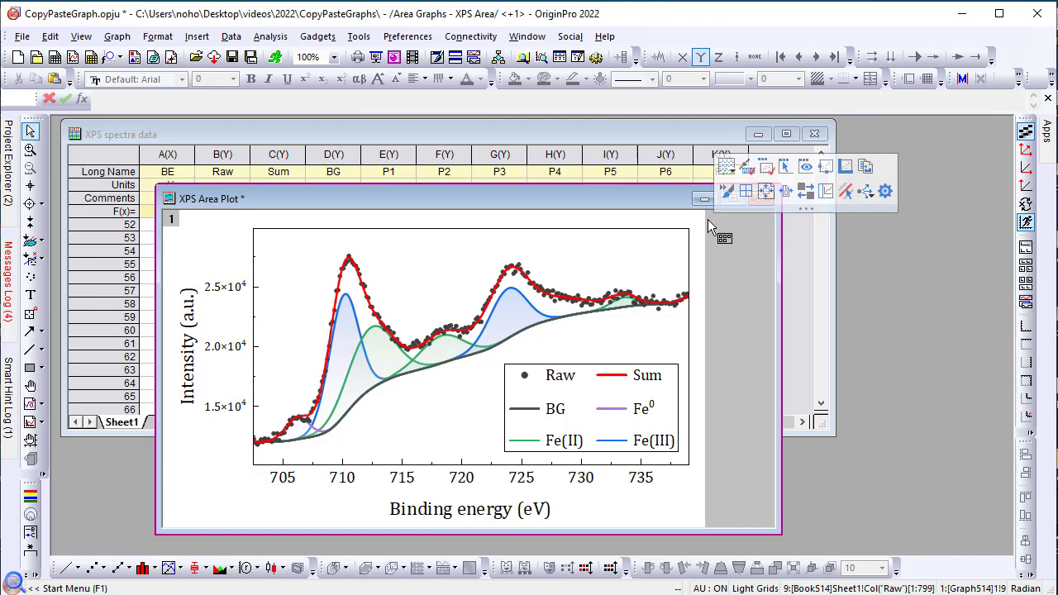
click(862, 167)
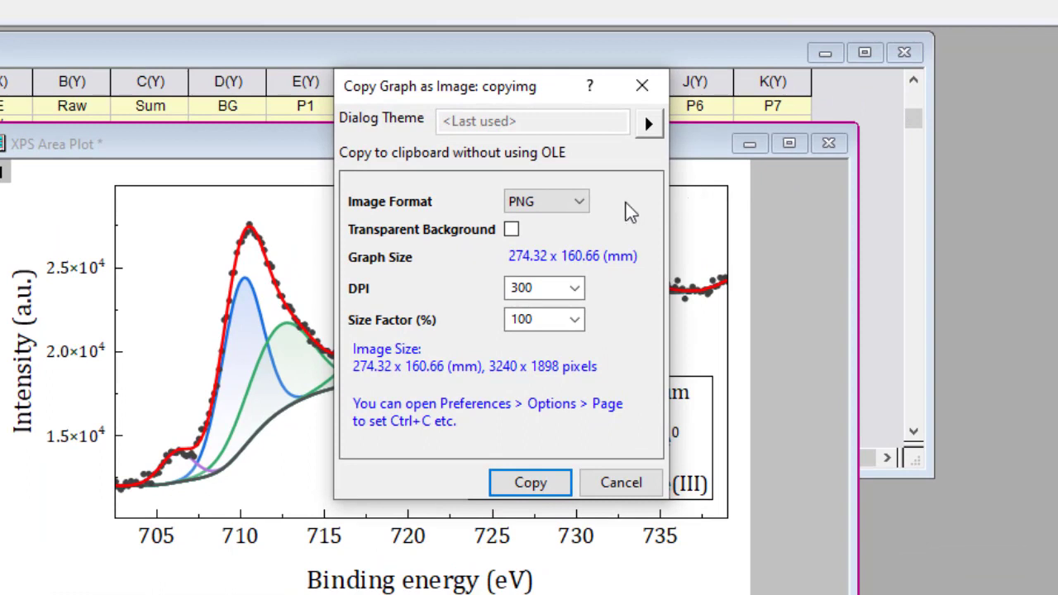
click(575, 321)
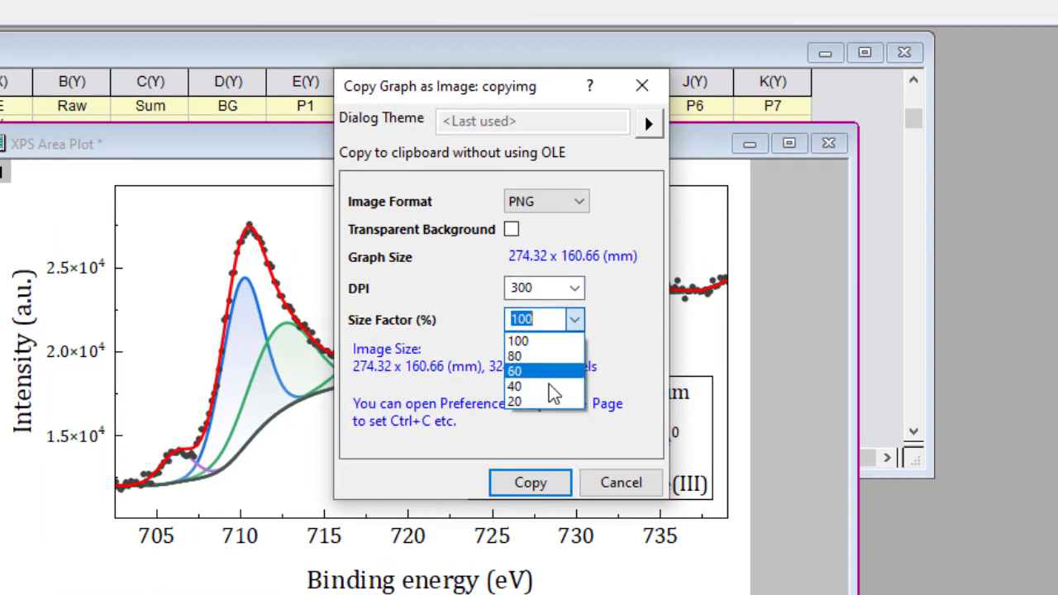
click(528, 402)
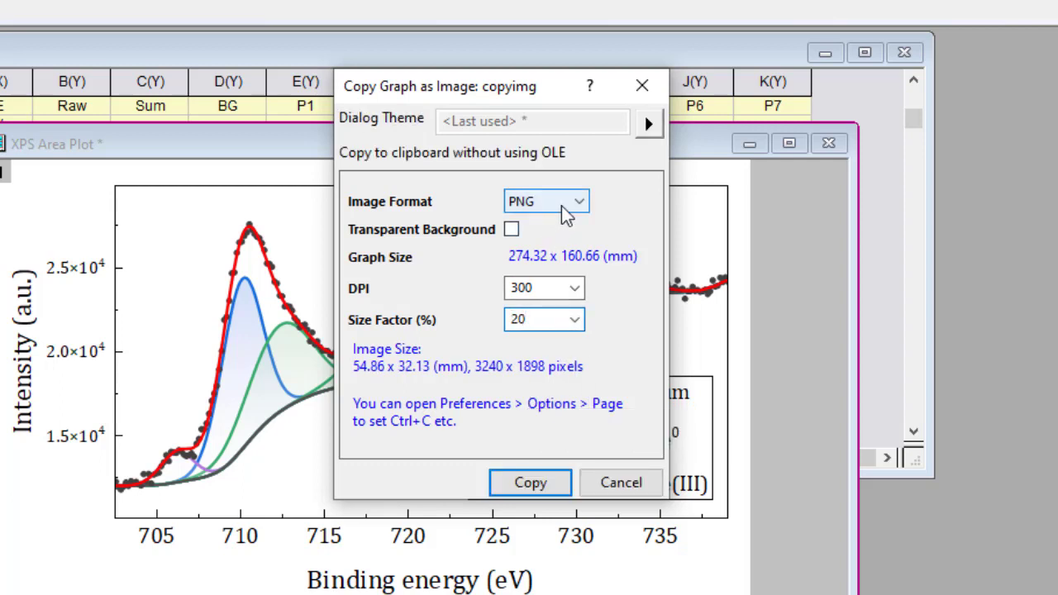
Save the dialog settings as a new theme named 'for emails'.
click(650, 121)
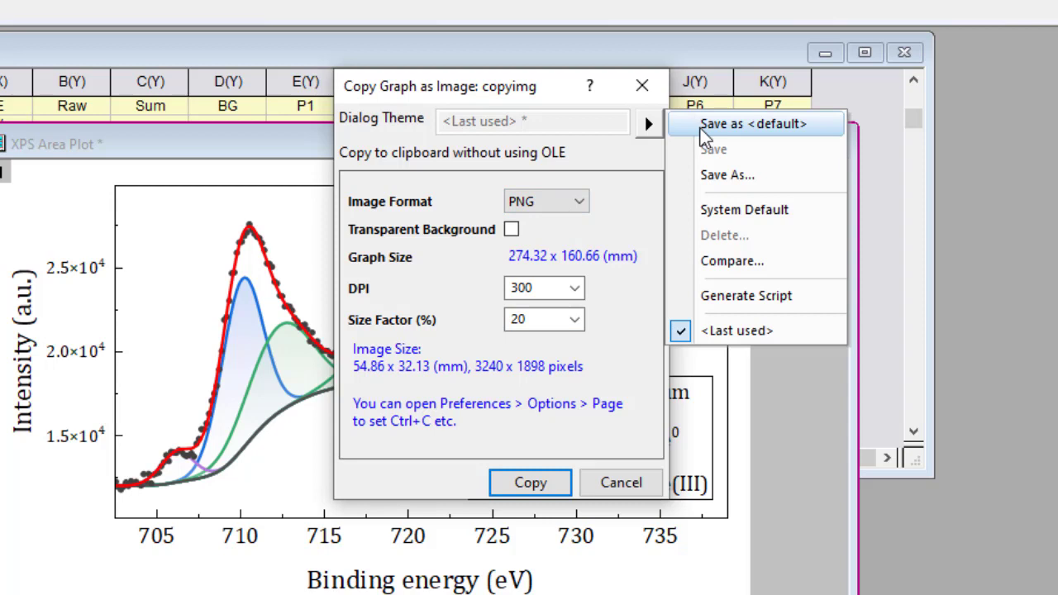
click(738, 176)
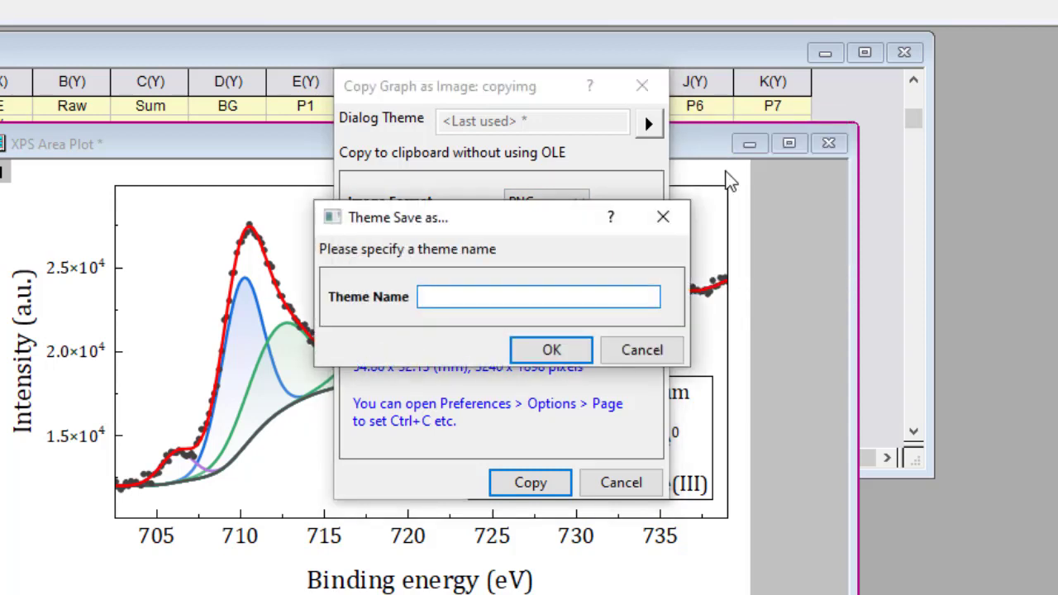
text(for emails)
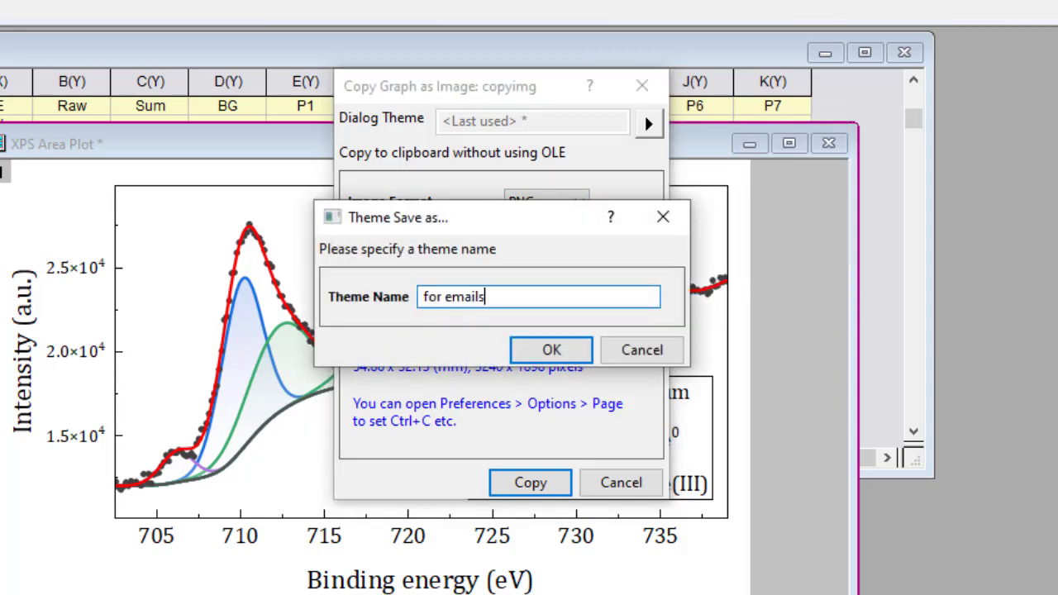
click(552, 349)
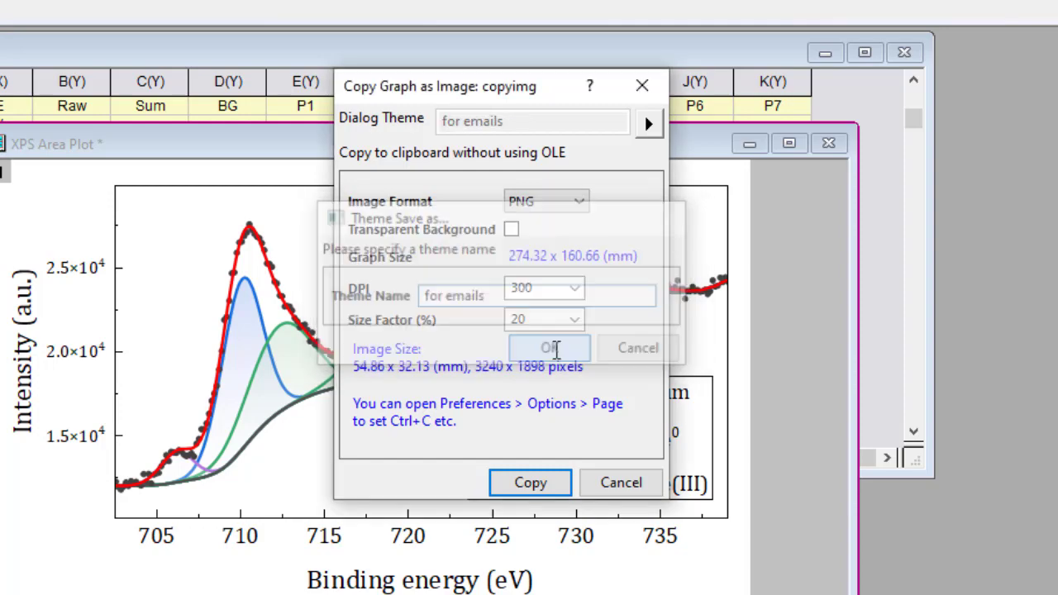
Copy the graph image and paste it into the XPS area graph email message.
click(538, 488)
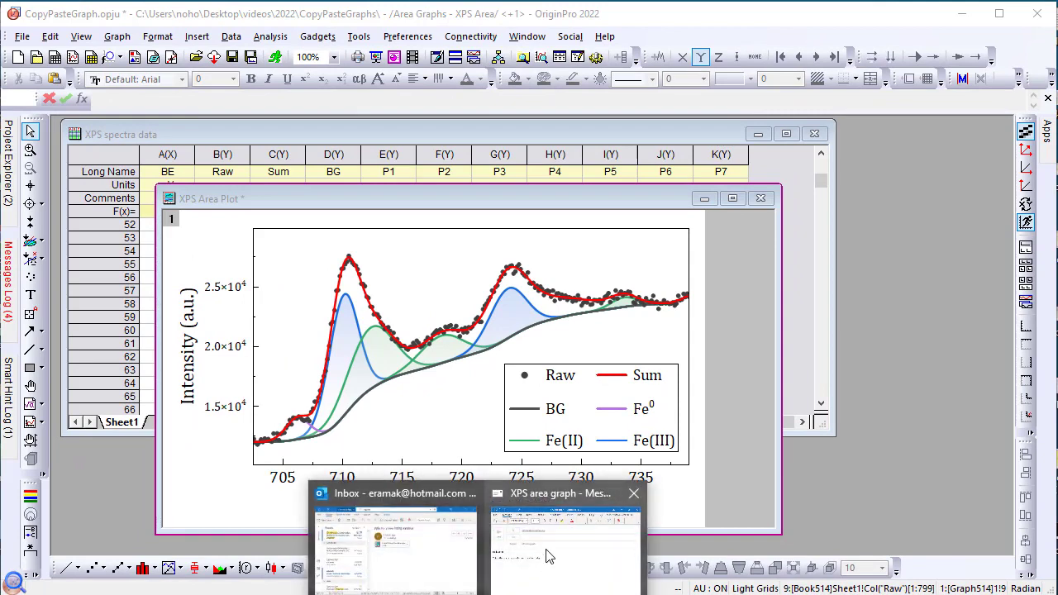
click(537, 562)
key(ctrl+v)
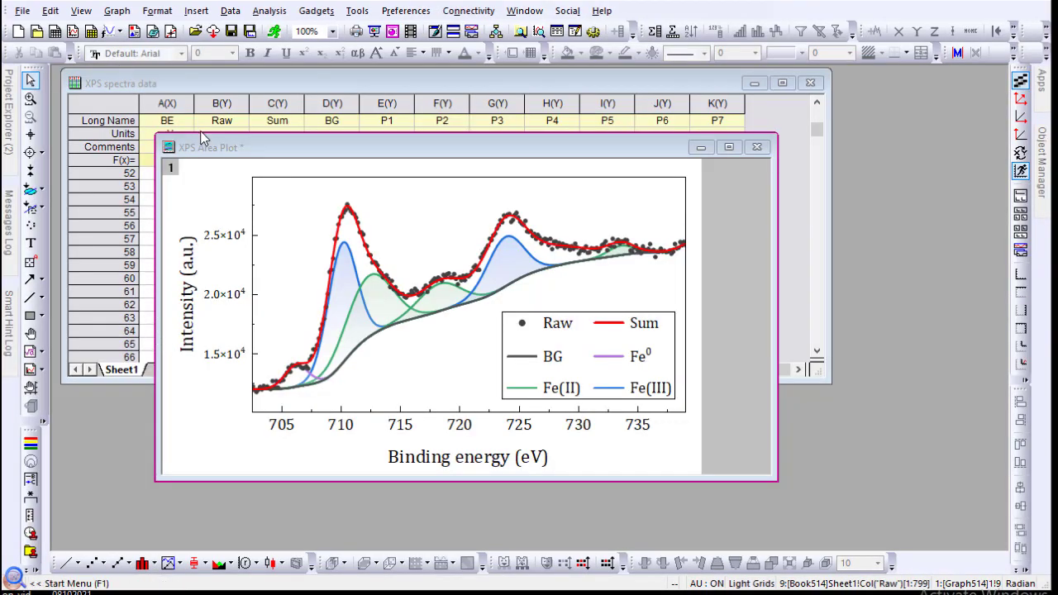
Recopy the XPS Area Plot using the 'For emails' Copy Graph as Image theme.
click(207, 148)
click(50, 11)
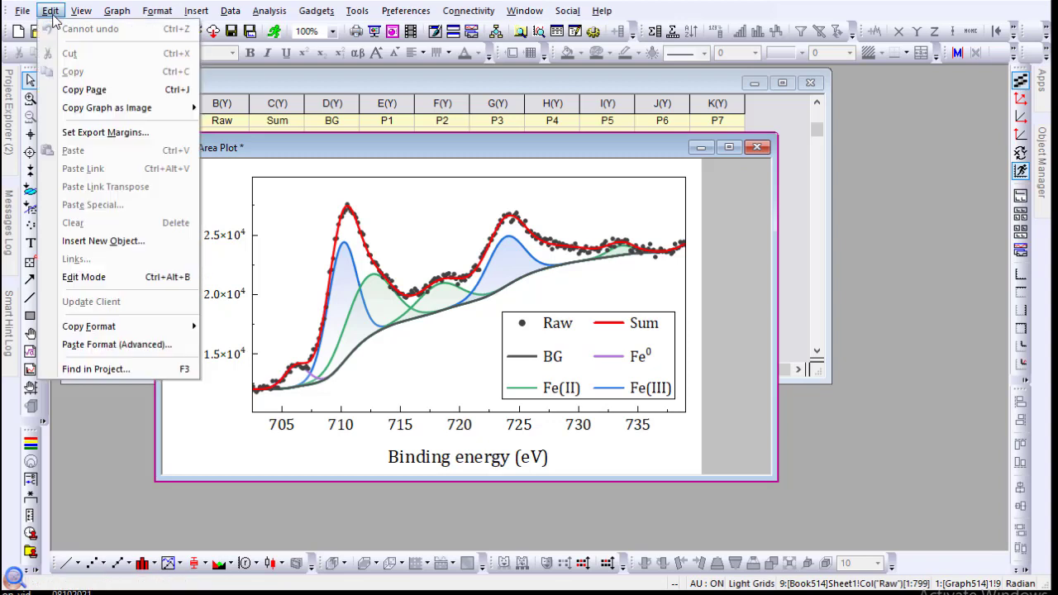
mouse_move(165, 114)
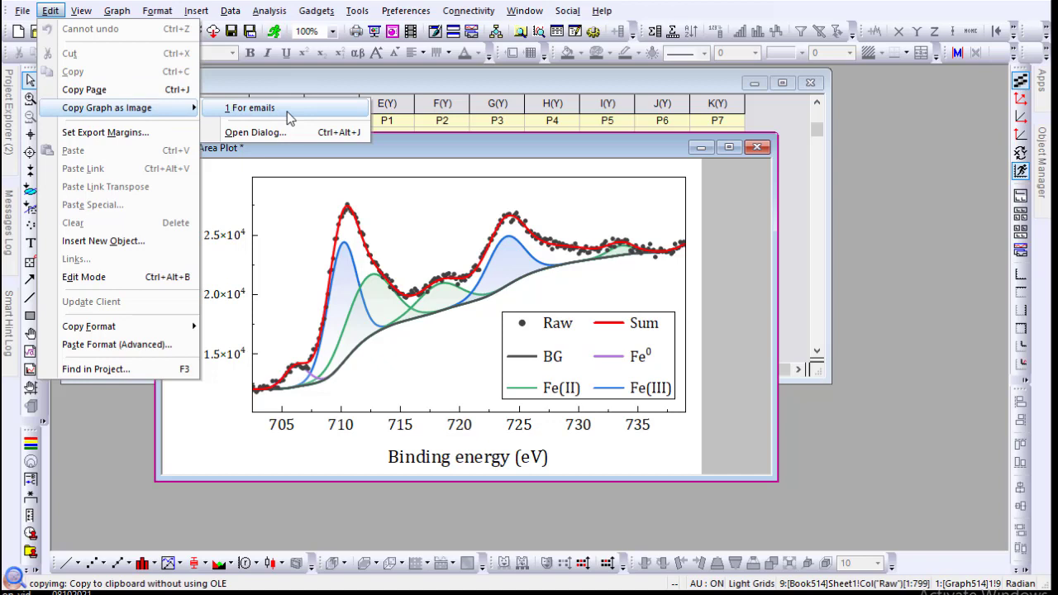
click(248, 108)
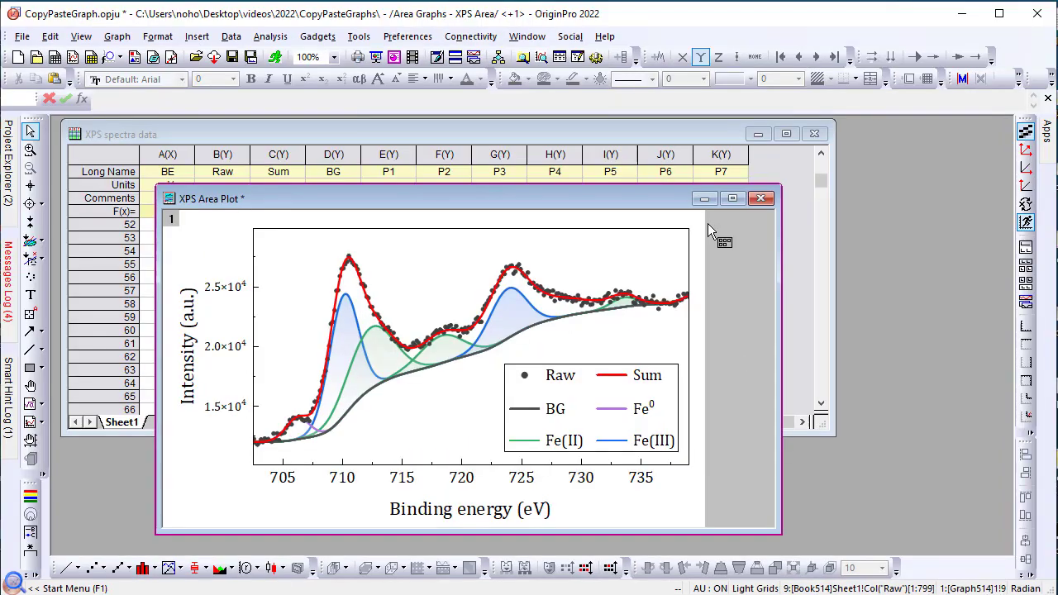
mouse_move(773, 149)
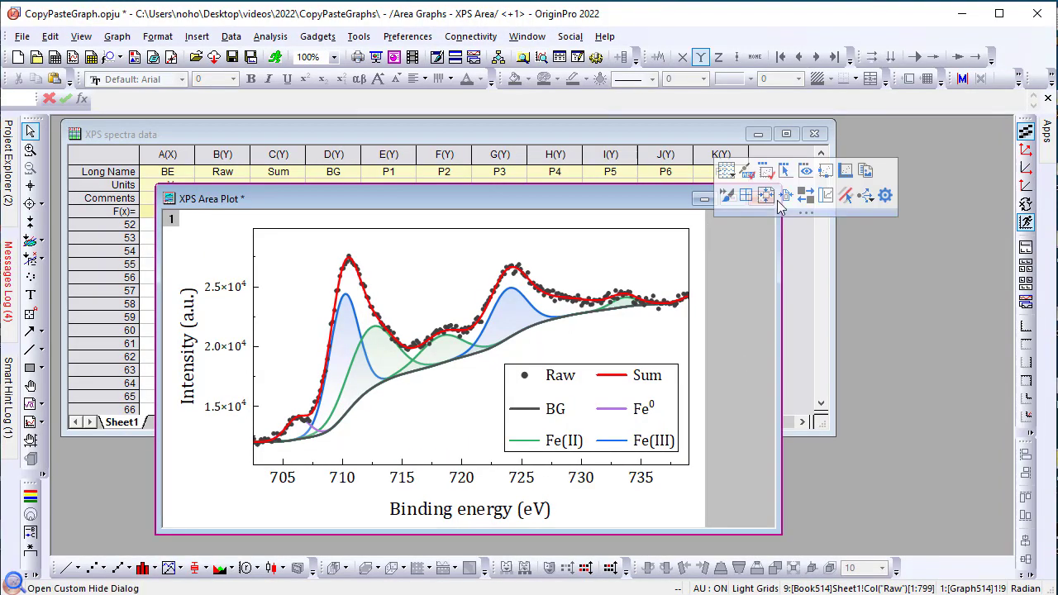
click(866, 171)
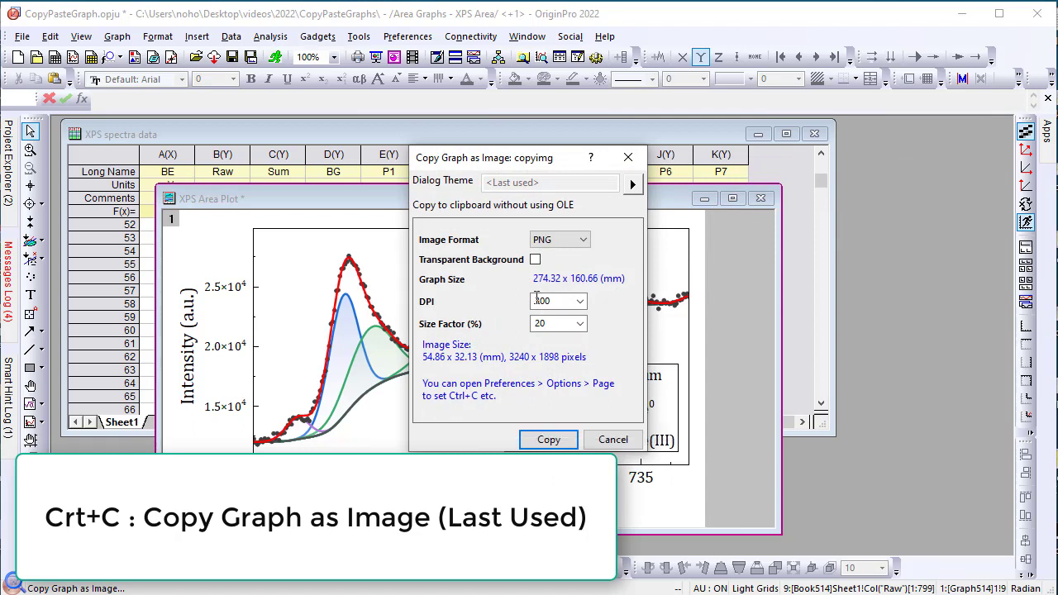
click(611, 442)
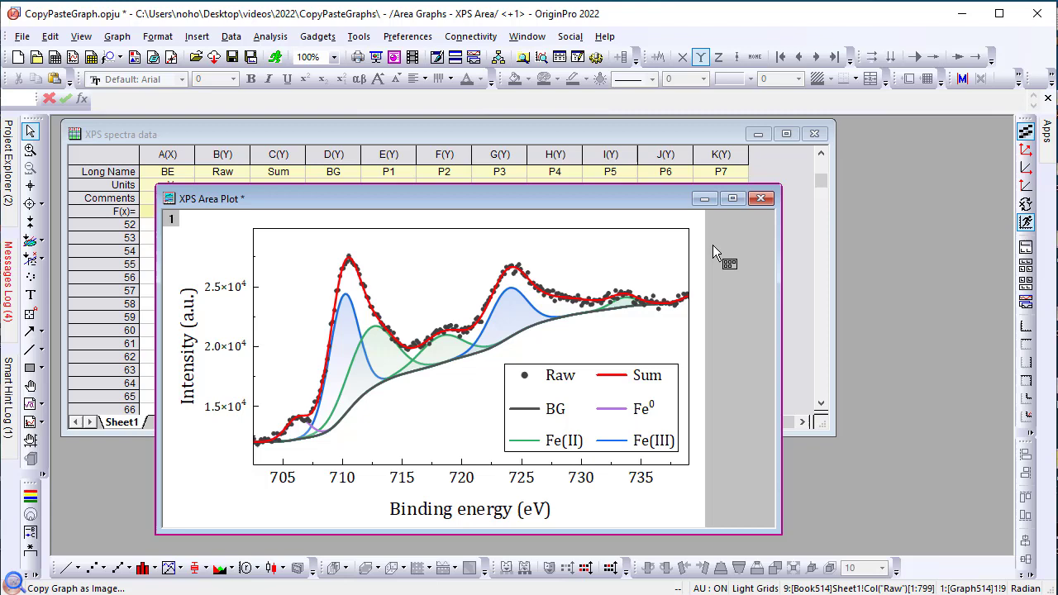
Open the Options Page tab and keep Copy (Ctrl+C) on Copy Graph as Image <last used>.
click(411, 38)
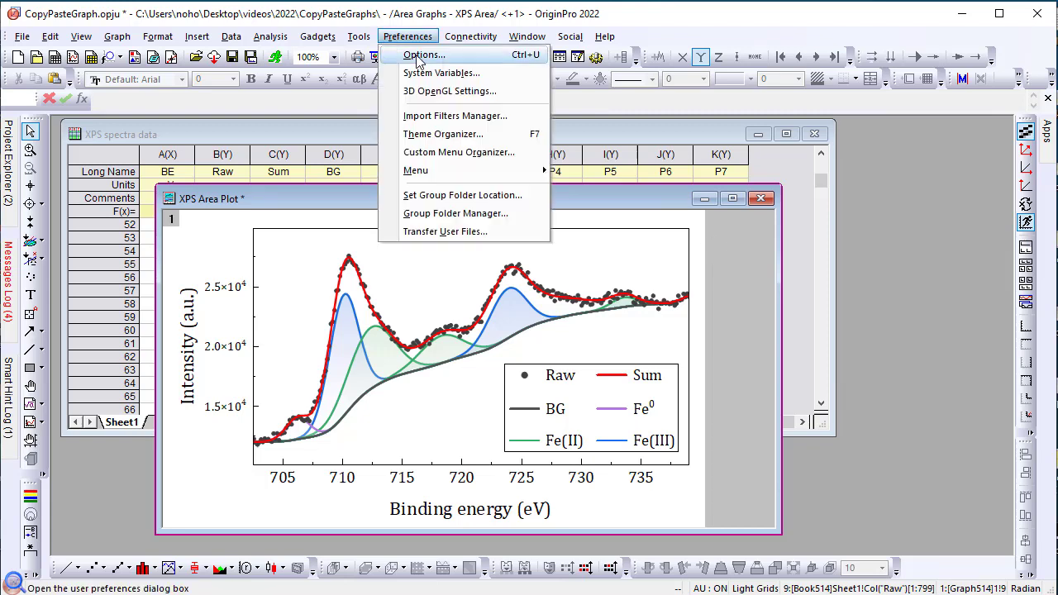
key(Escape)
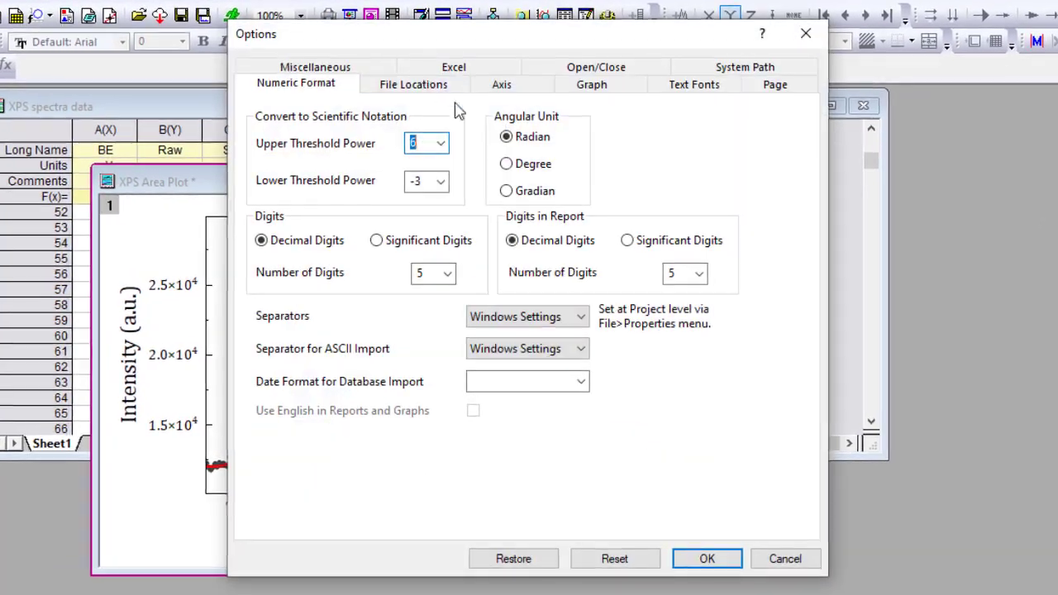
click(772, 86)
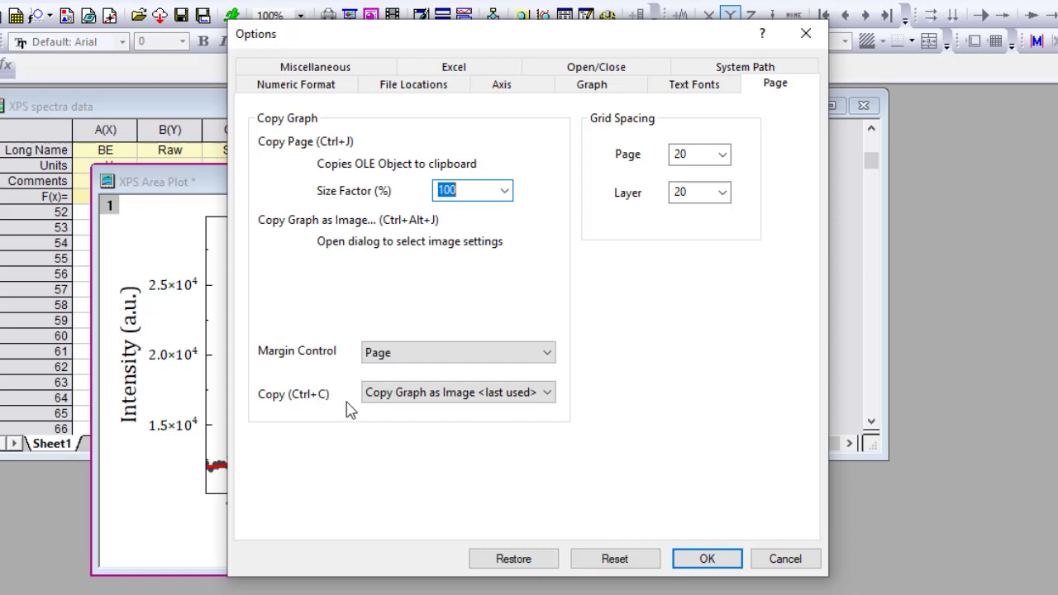
click(472, 401)
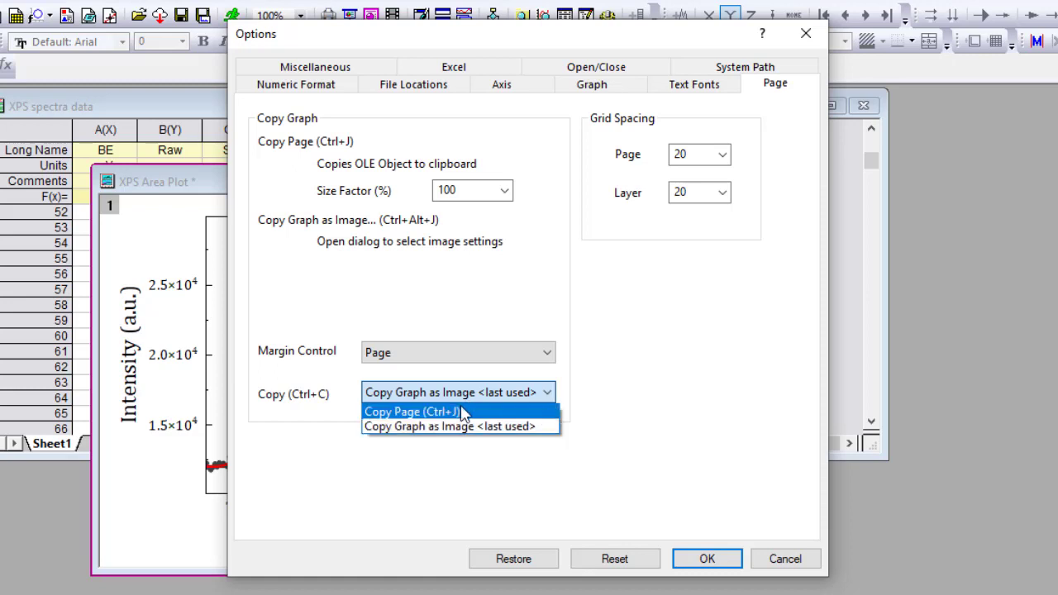
click(527, 285)
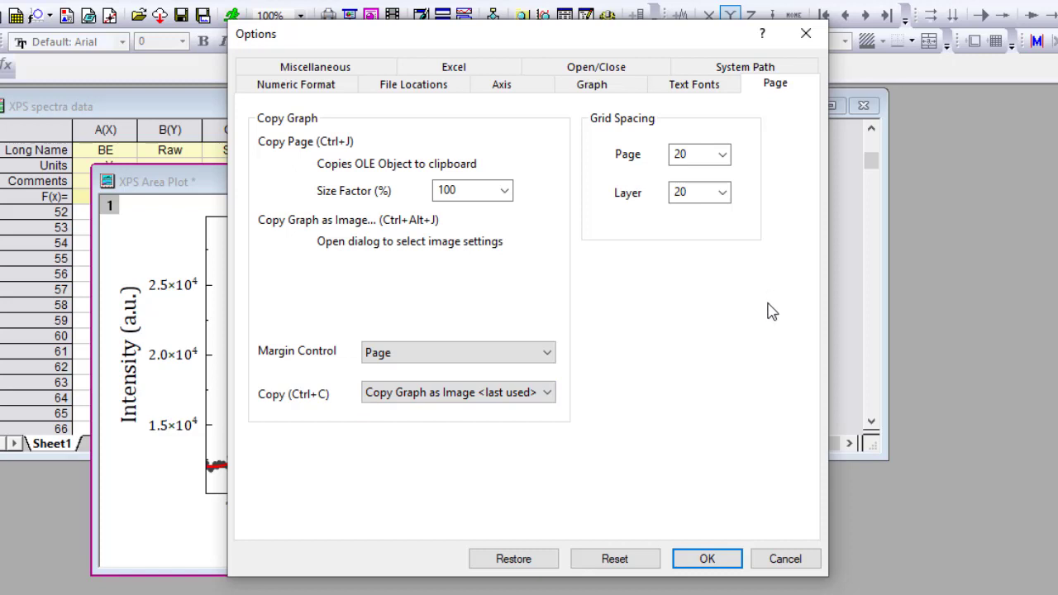